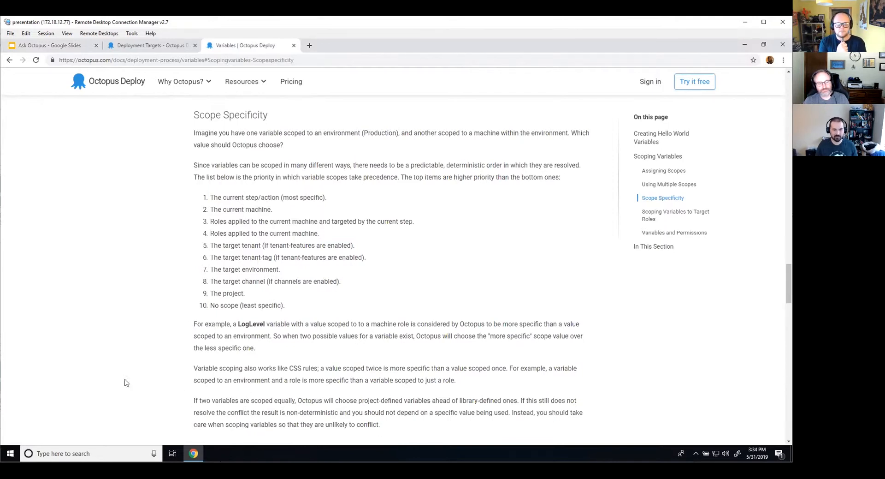
# In Octopus Deploy, open the Accounting Software Suite project and review its SitePath variable scopes and its deployment process.
pyautogui.scroll(-2, 234, 360)
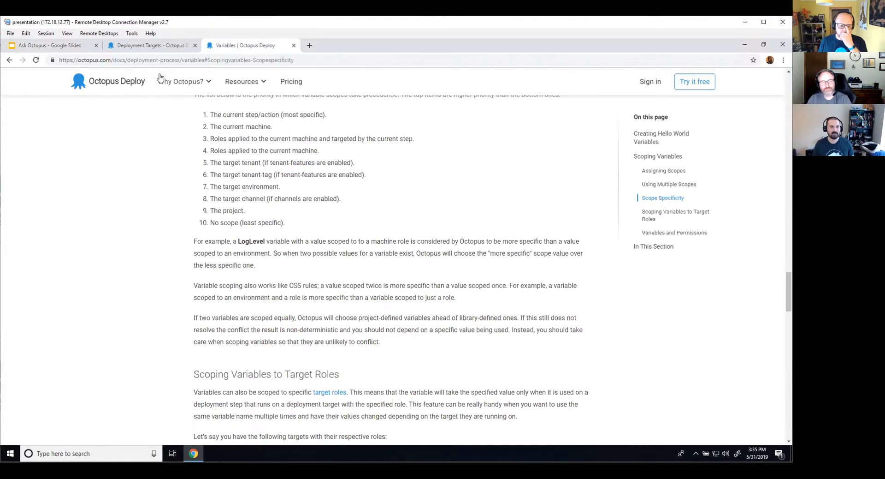
pyautogui.click(153, 46)
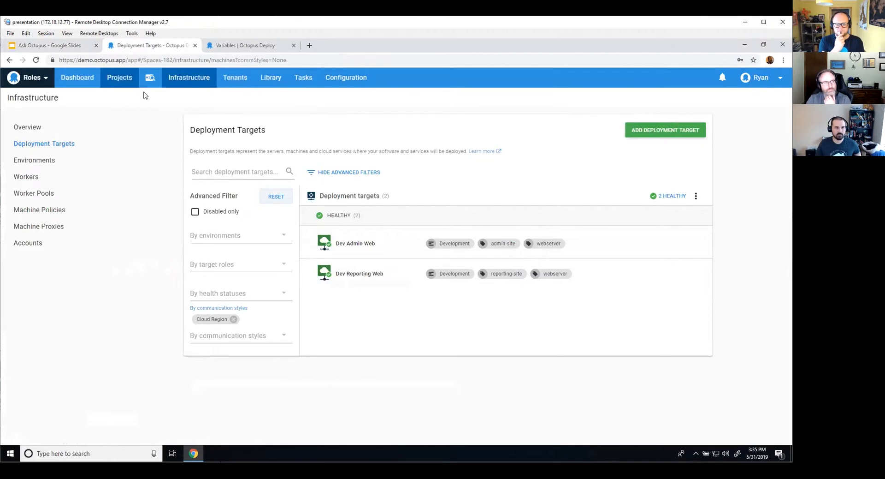
pyautogui.click(118, 82)
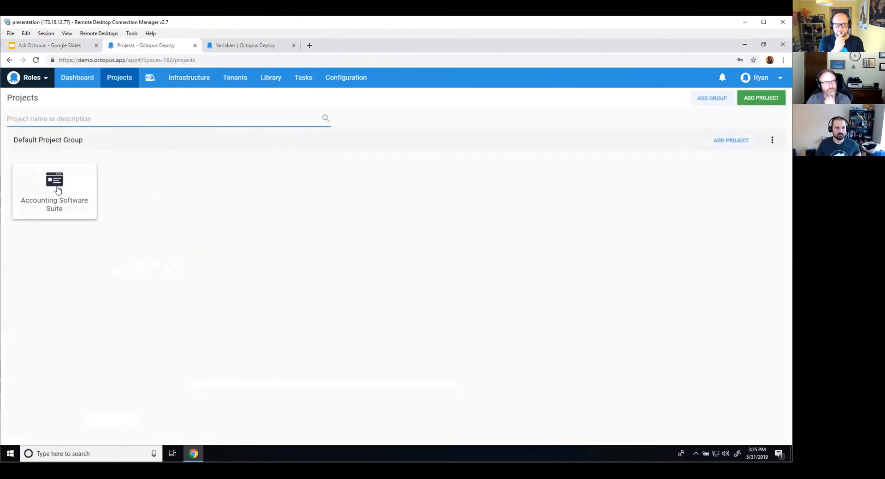
pyautogui.click(56, 189)
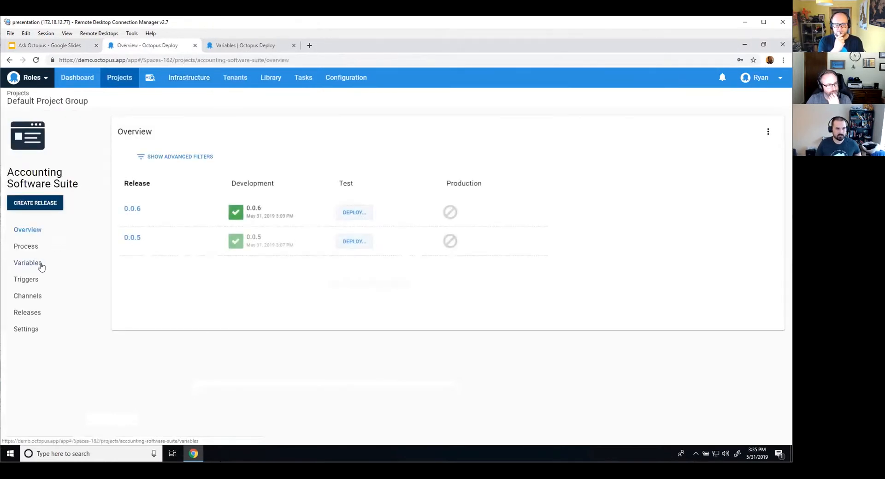
pyautogui.click(41, 266)
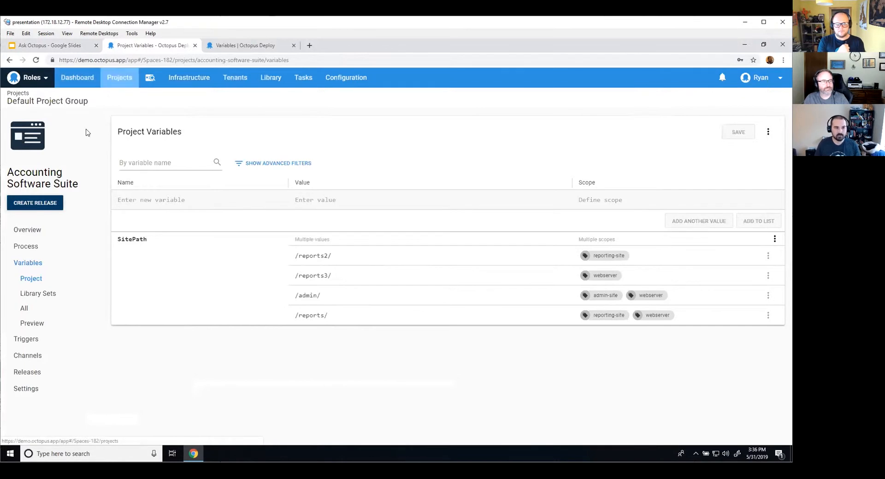
pyautogui.click(38, 246)
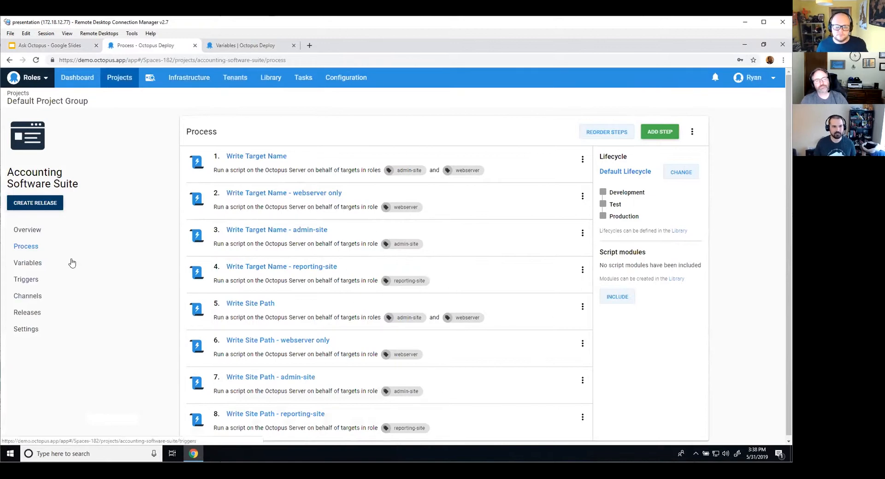
# Create release 0.0.7 of Accounting Software Suite and deploy it to the Development environment.
pyautogui.click(51, 206)
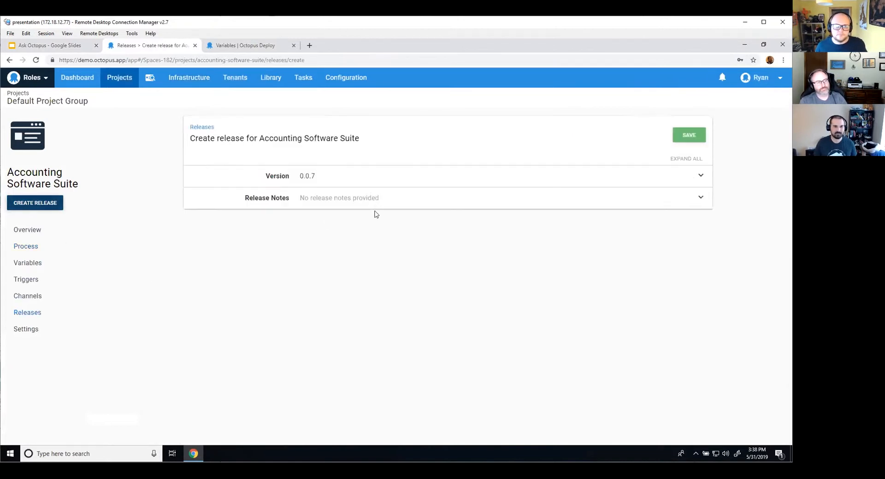
pyautogui.click(686, 140)
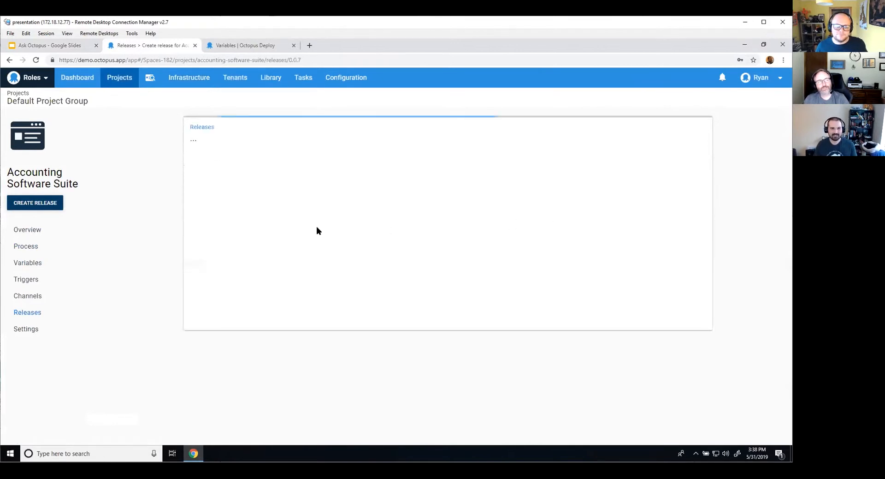
pyautogui.click(622, 141)
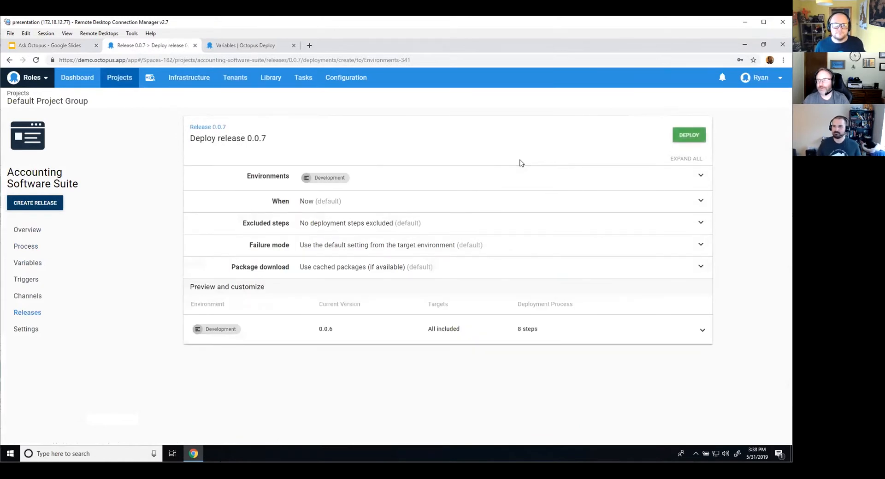
pyautogui.click(685, 137)
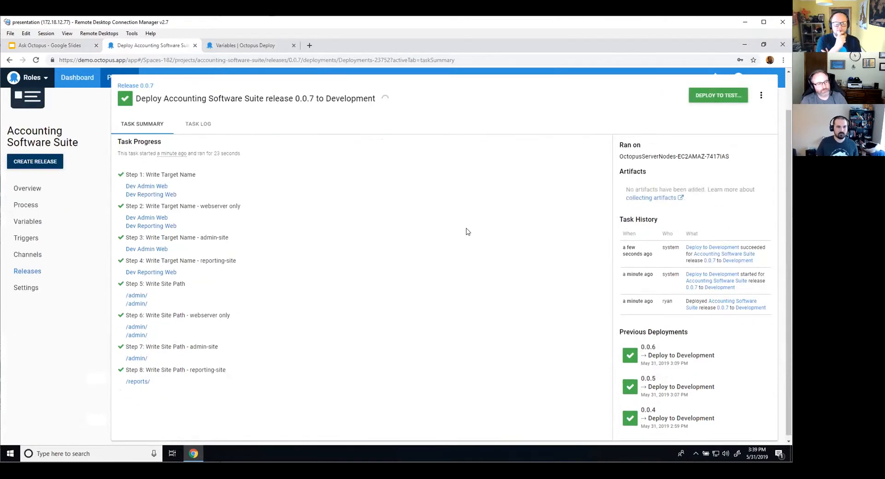
# Review the deployment's task summary and the log entries of its Write Target Name steps, ending back on the summary.
pyautogui.scroll(-1, 470, 234)
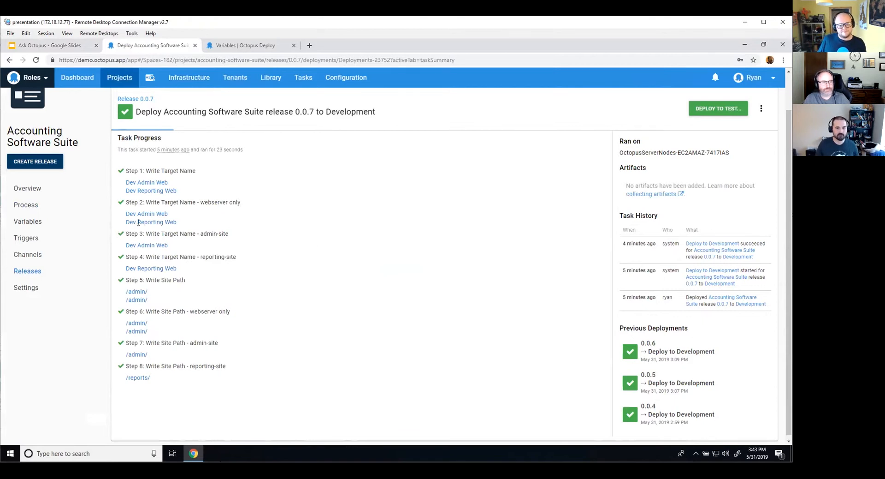
pyautogui.click(160, 180)
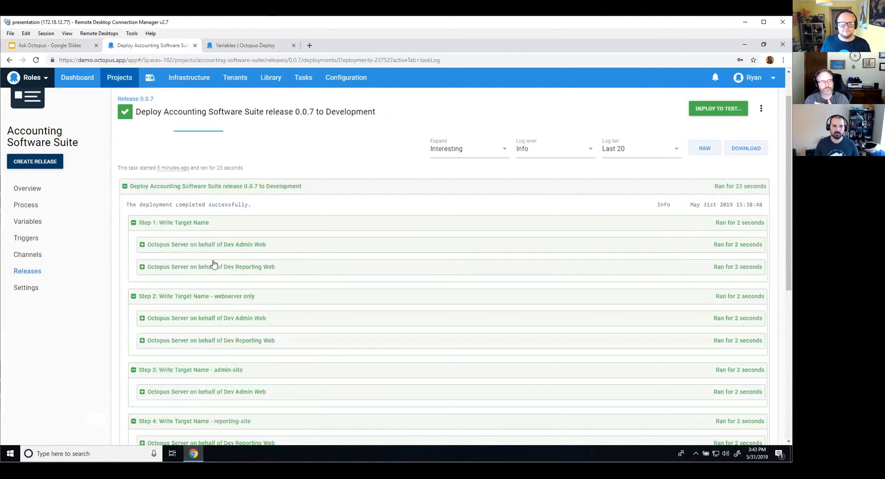
pyautogui.scroll(-1, 214, 261)
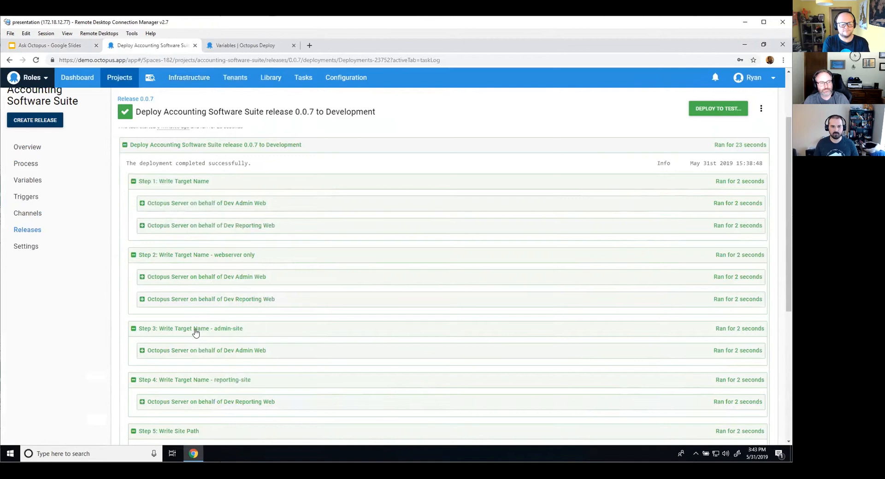
pyautogui.scroll(-1, 292, 332)
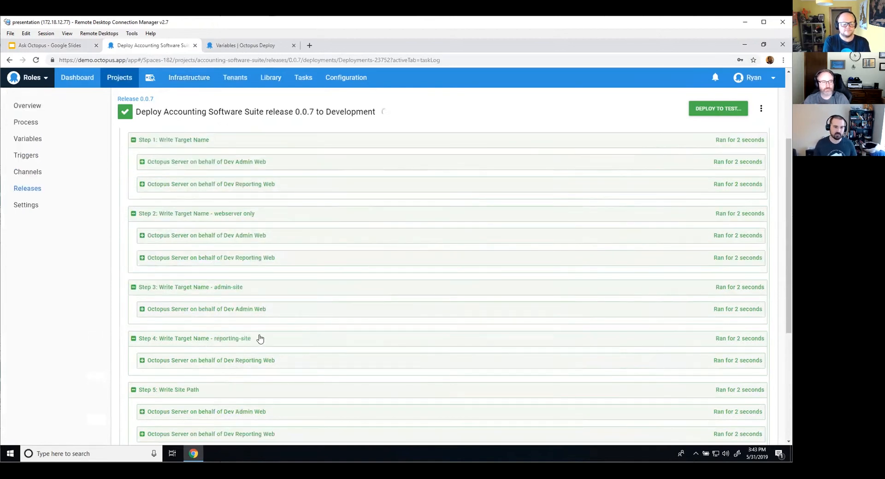
pyautogui.scroll(3, 255, 348)
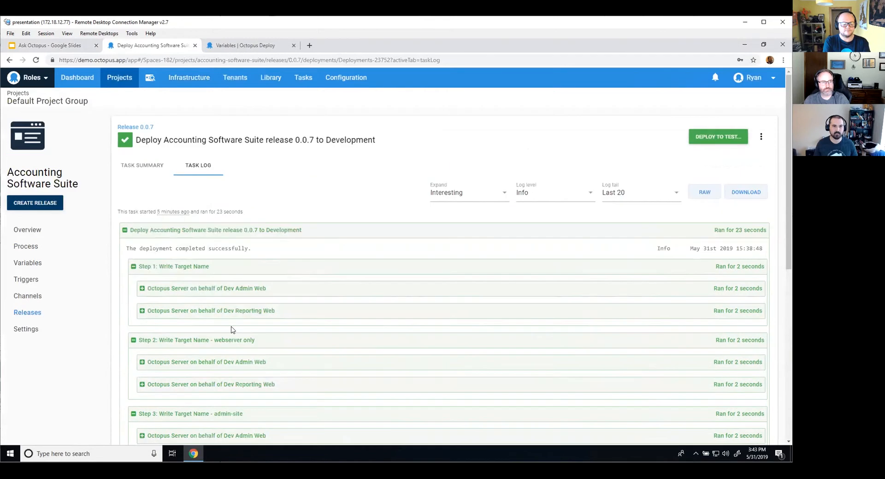
pyautogui.click(139, 167)
pyautogui.scroll(-1, 252, 231)
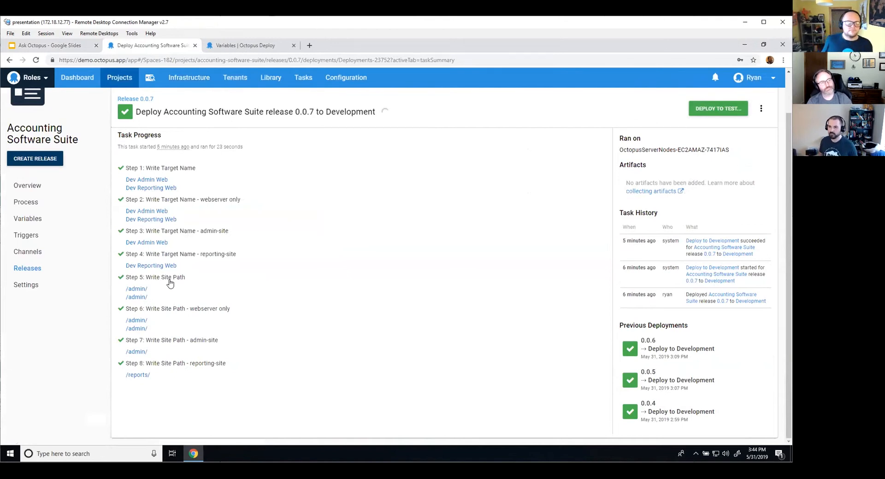
# Examine the log output of Step 5: Write Site Path for Dev Admin Web and Dev Reporting Web, and return to the task summary.
pyautogui.click(255, 283)
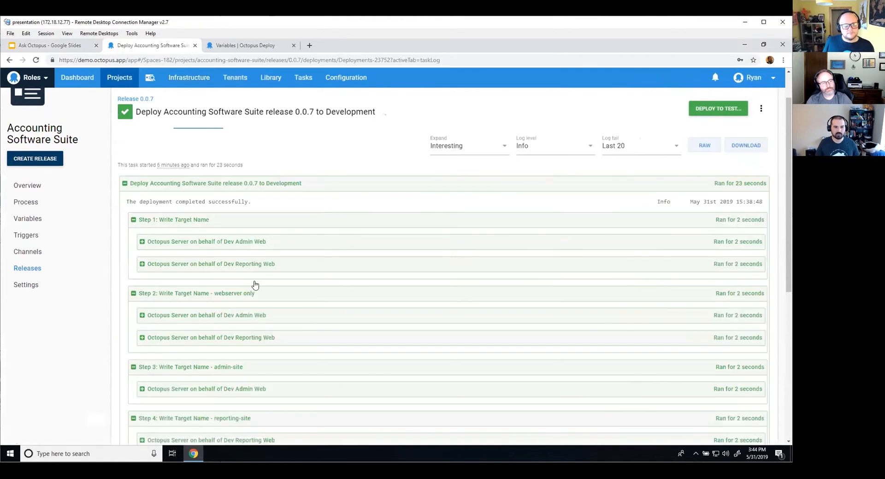
pyautogui.scroll(-5, 255, 288)
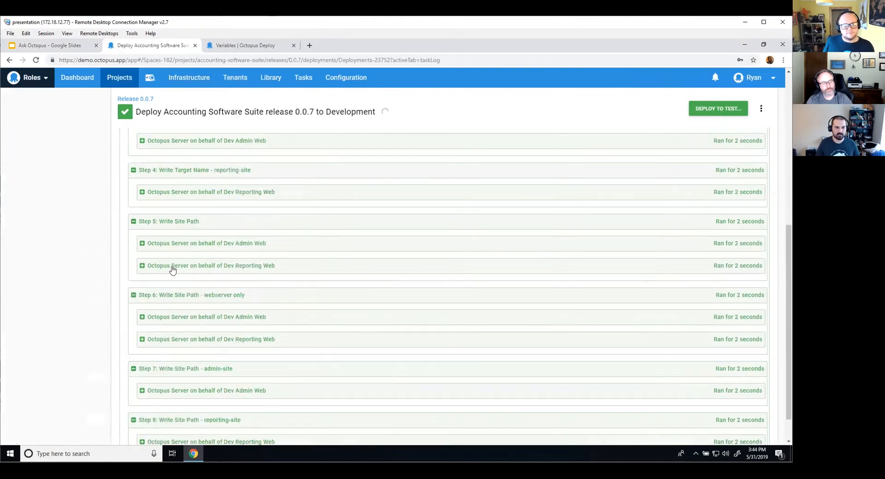
pyautogui.click(182, 243)
pyautogui.click(207, 288)
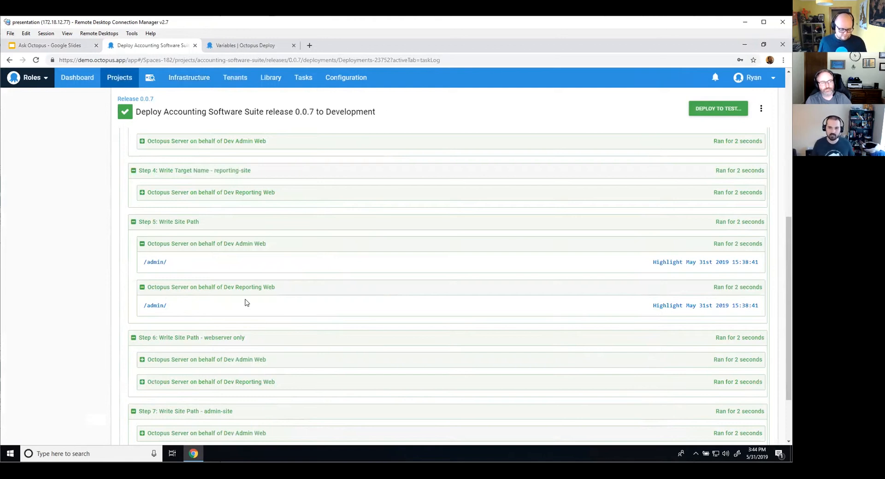
pyautogui.scroll(-2, 246, 302)
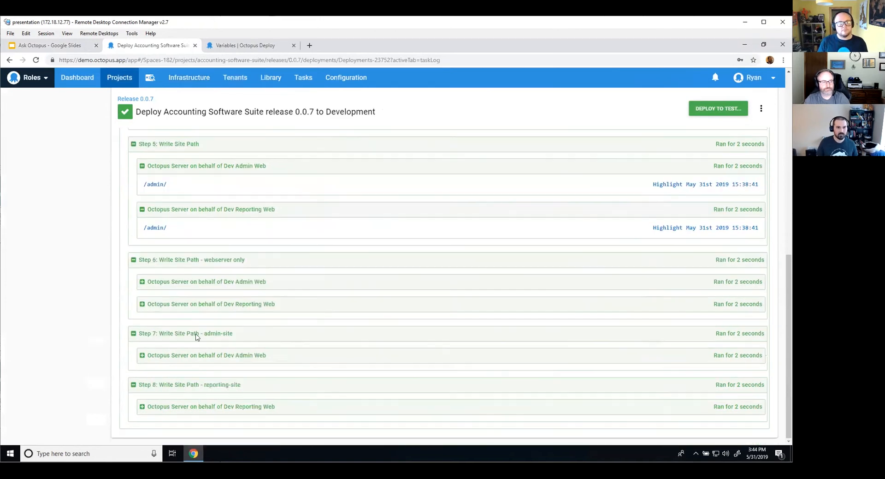
pyautogui.scroll(7, 191, 235)
pyautogui.scroll(2, 186, 209)
pyautogui.click(154, 169)
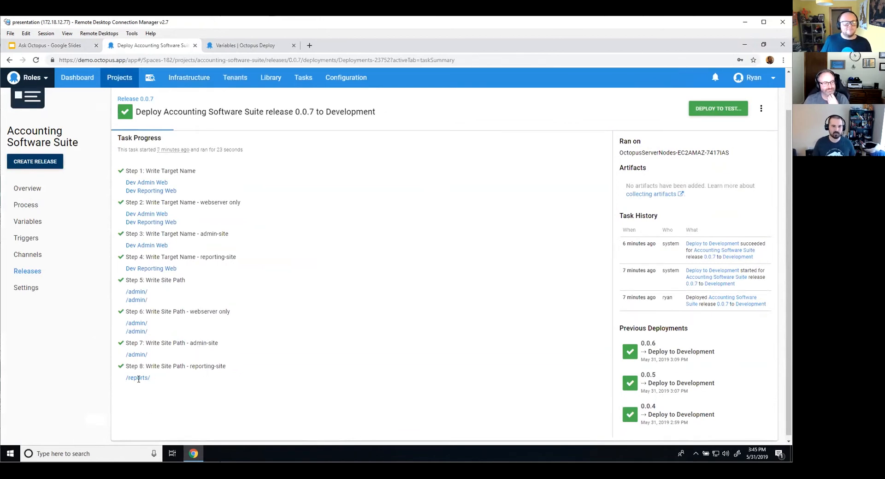
# Compare the role scopes in the project's process and variables with the task summary of the 0.0.7 deployment to Development.
pyautogui.scroll(1, 138, 277)
pyautogui.click(80, 245)
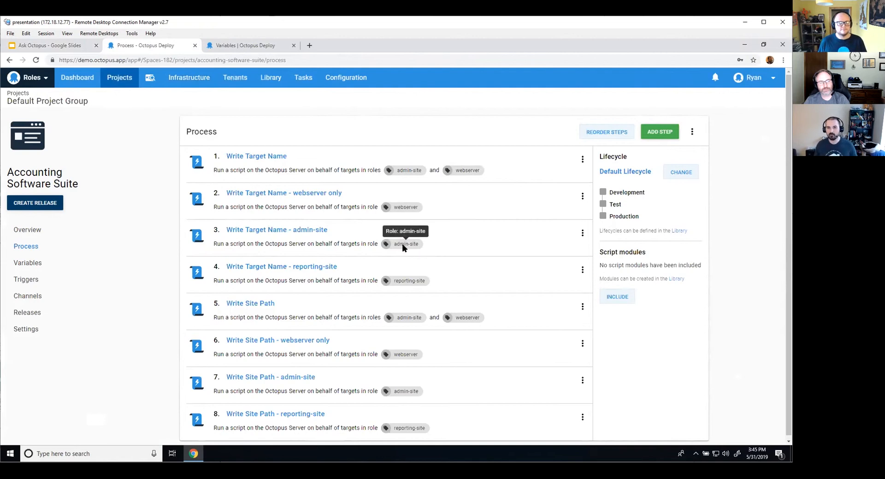
pyautogui.click(39, 266)
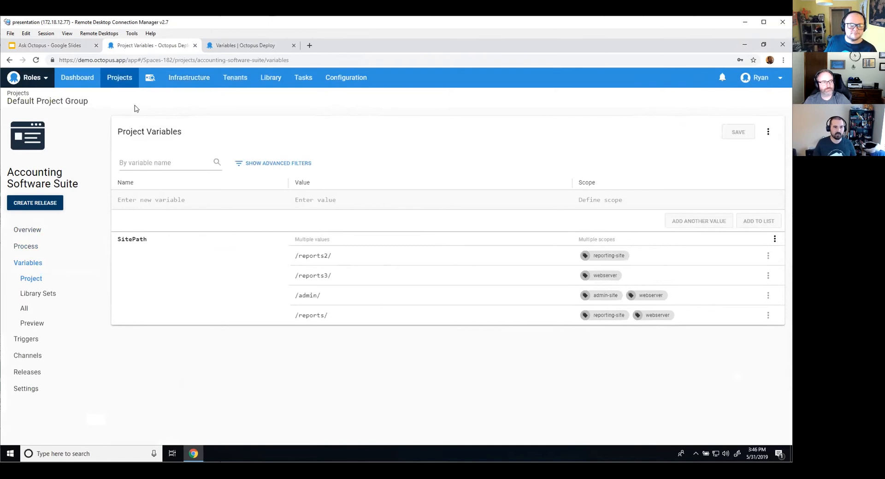
pyautogui.click(57, 231)
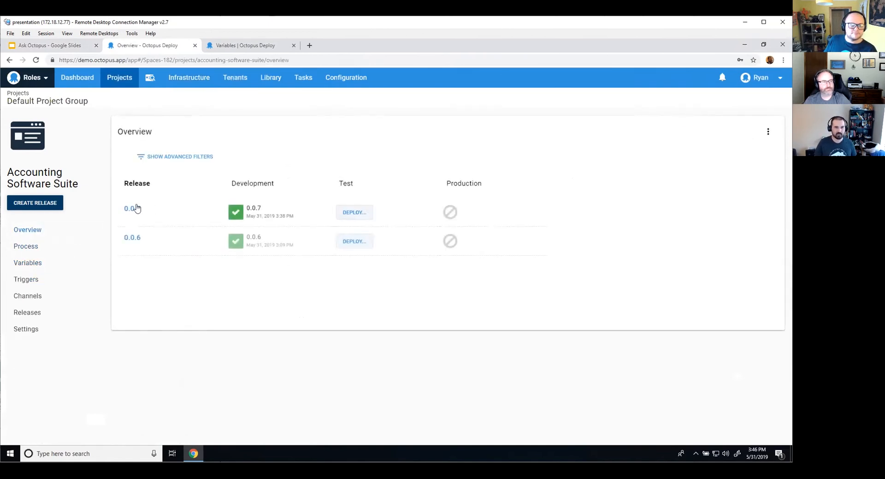
pyautogui.click(234, 215)
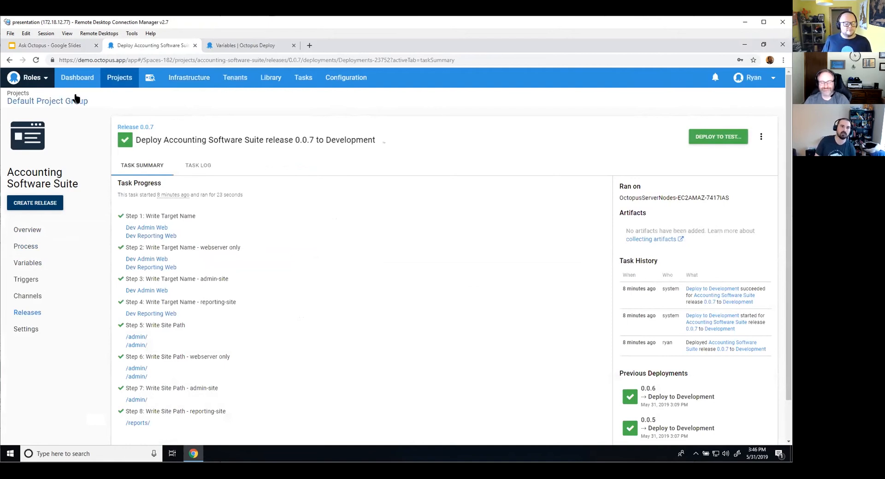
# Switch to the Ask Octopus deck in Google Slides and start presenting from the slide about Target Role scoping.
pyautogui.click(71, 46)
pyautogui.click(697, 82)
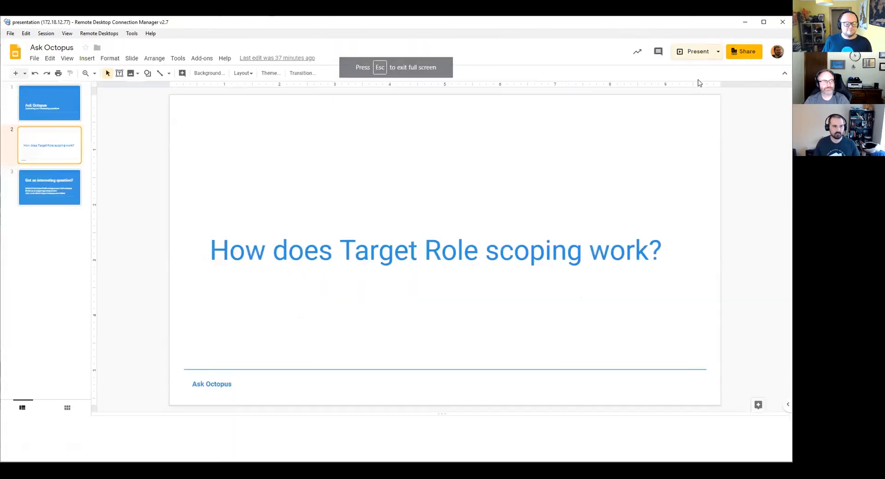